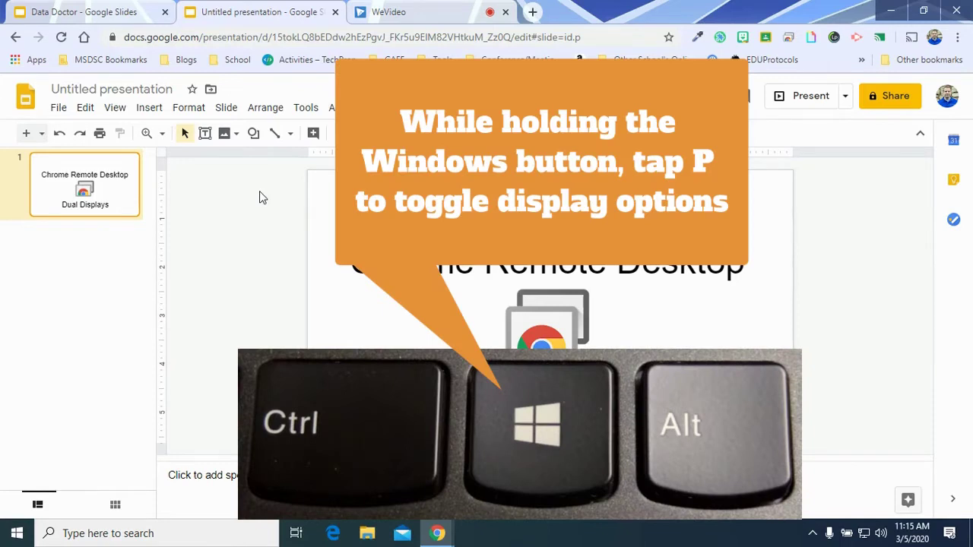
Choose Extend with Windows+P, then un-maximise the Chrome window showing Slides.
key(super+p)
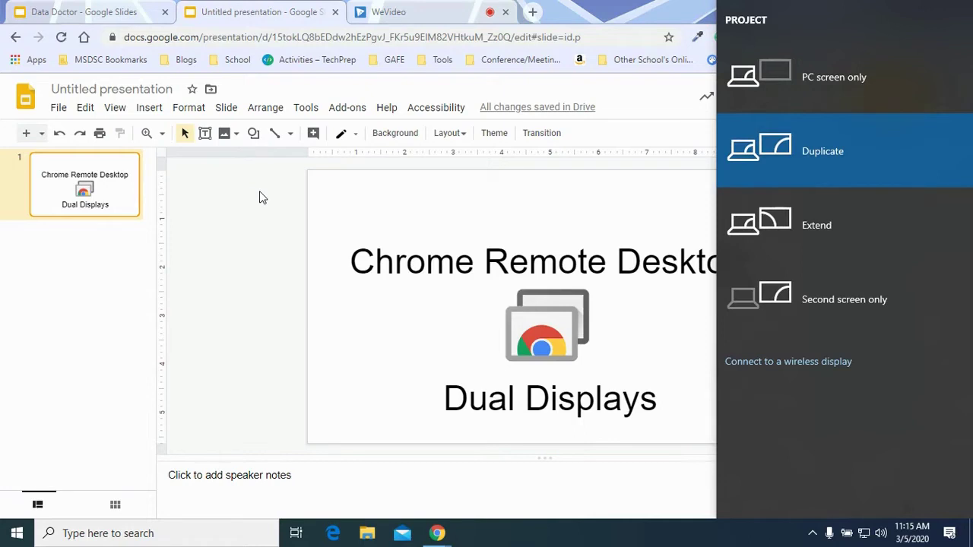
key(Down)
key(Return)
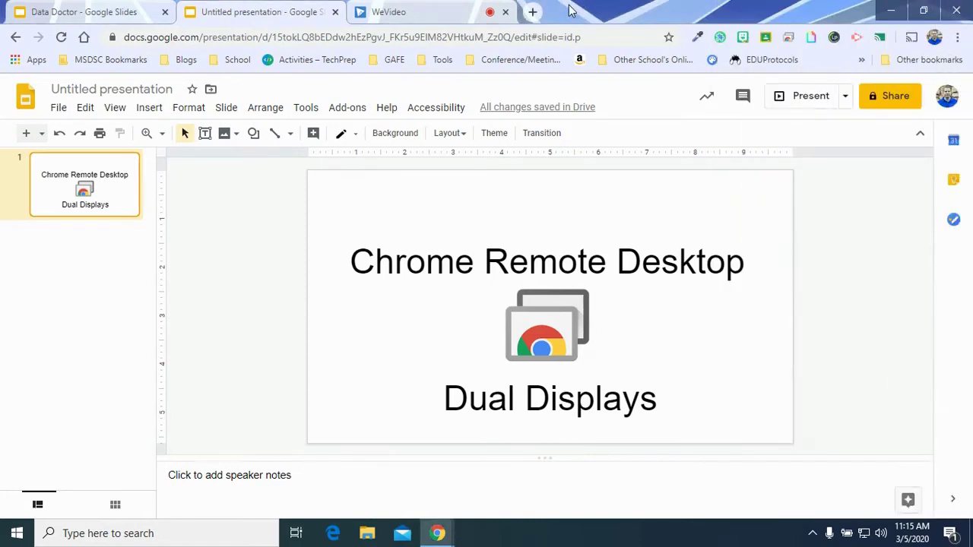
drag(591, 18, 488, 115)
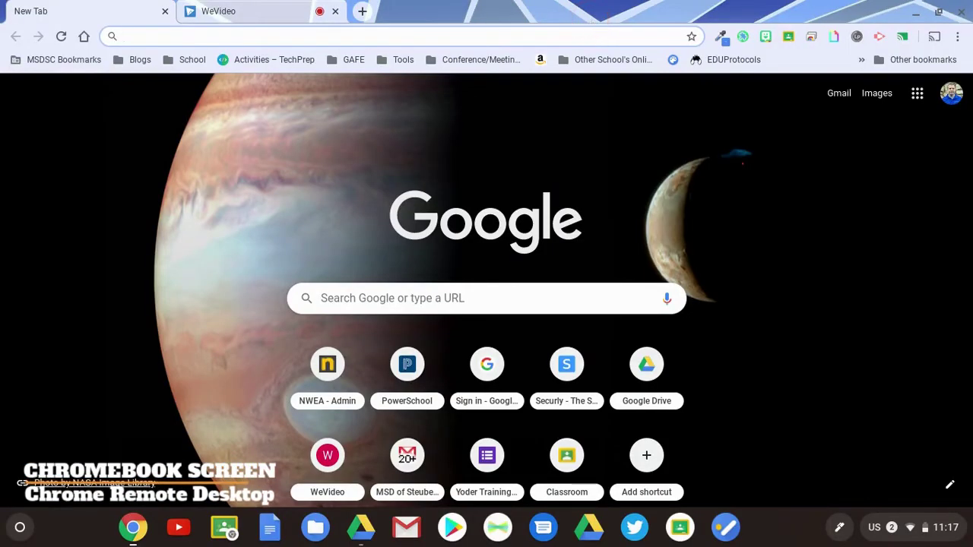
Start a remote session with CO-5450-ECA and move the screen-sharing notice aside.
click(811, 38)
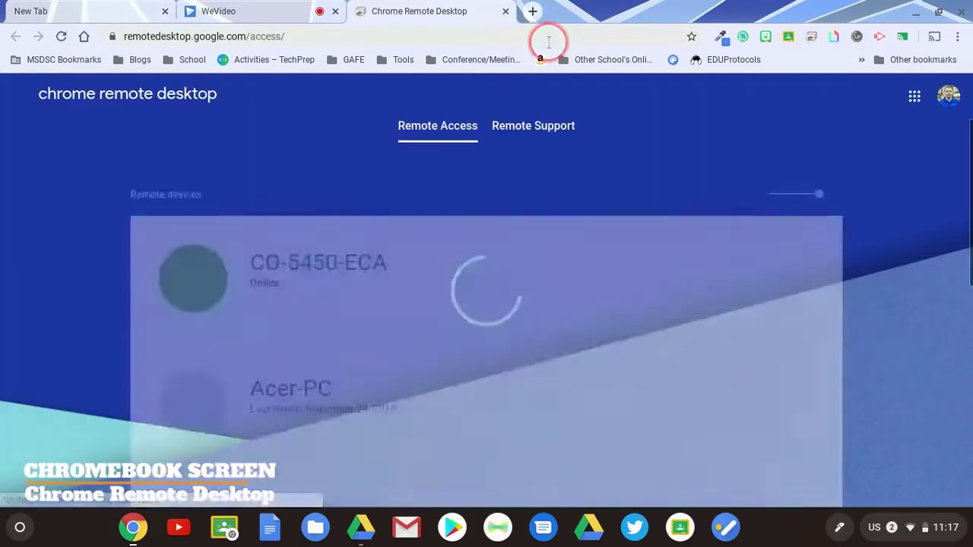
click(352, 261)
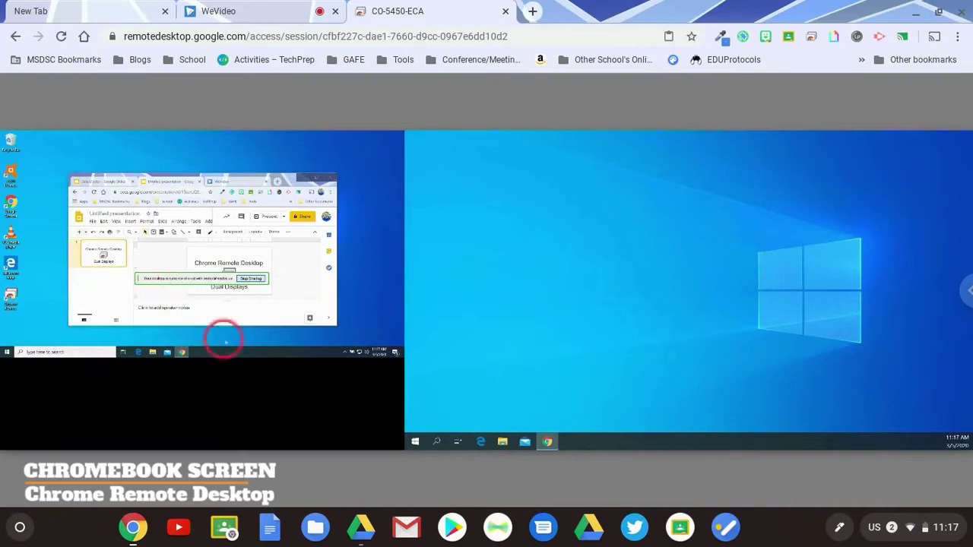
drag(224, 340, 218, 356)
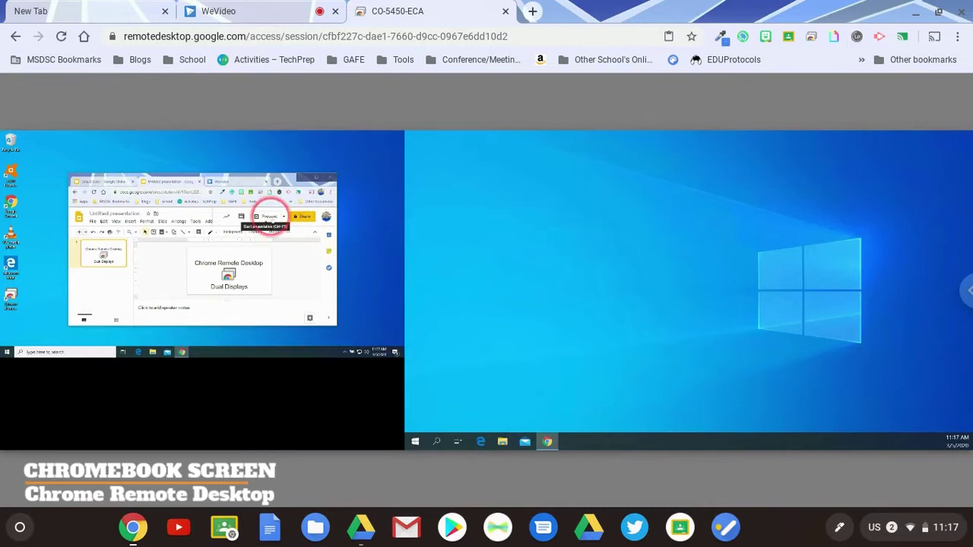
Tick Full-screen in the session options, then scroll down to the Displays setting.
click(963, 294)
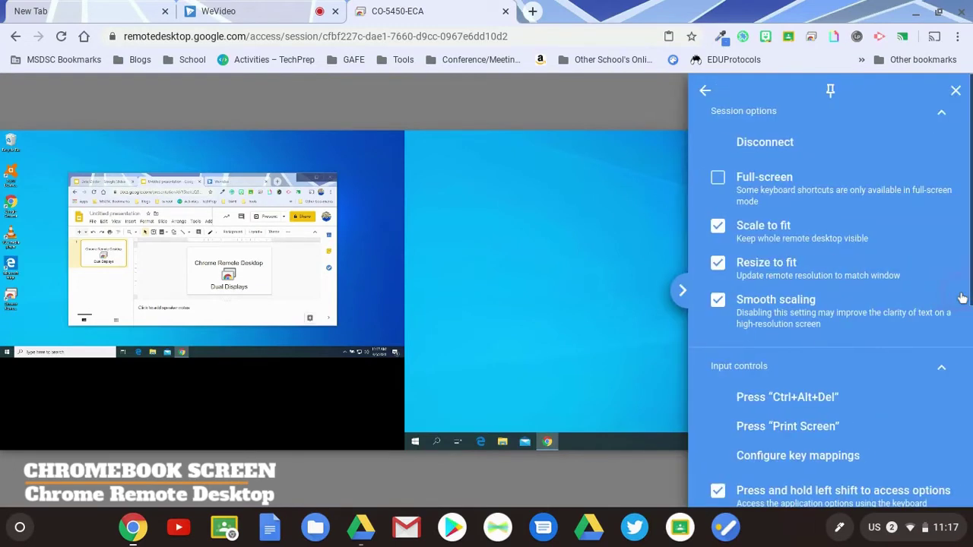
click(718, 177)
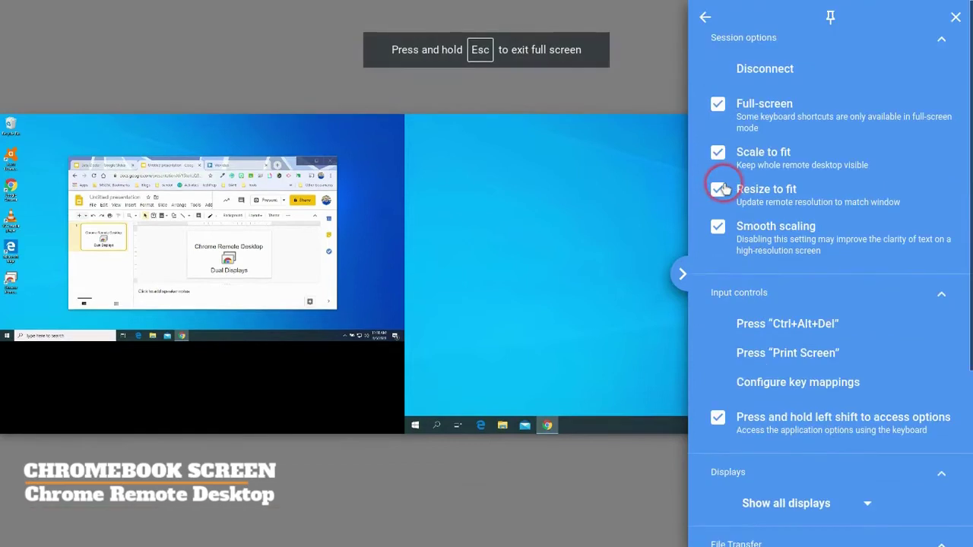
click(682, 274)
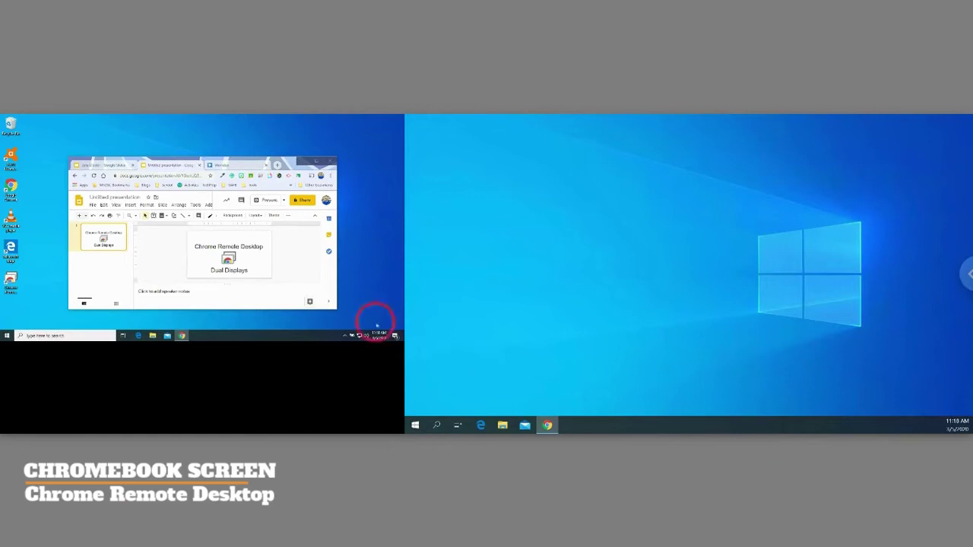
click(960, 274)
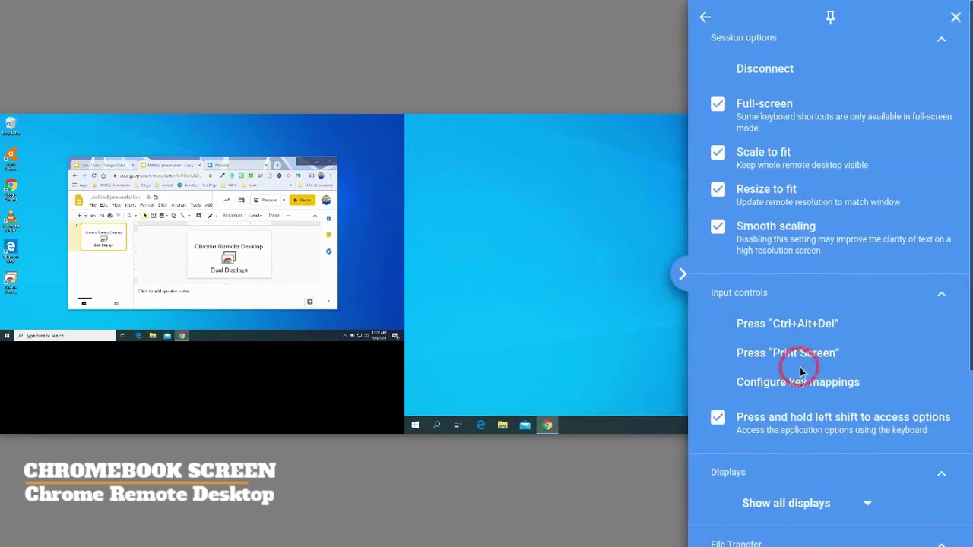
scroll(806, 369, down, 2)
scroll(809, 369, down, 1)
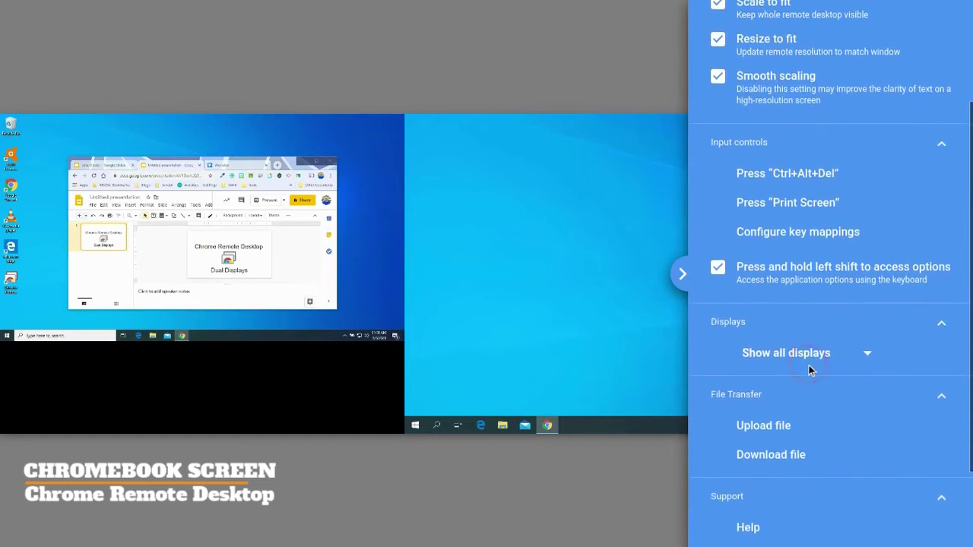
Pick Display 2 (1920x1080) in the Displays dropdown, then reopen that dropdown.
click(867, 354)
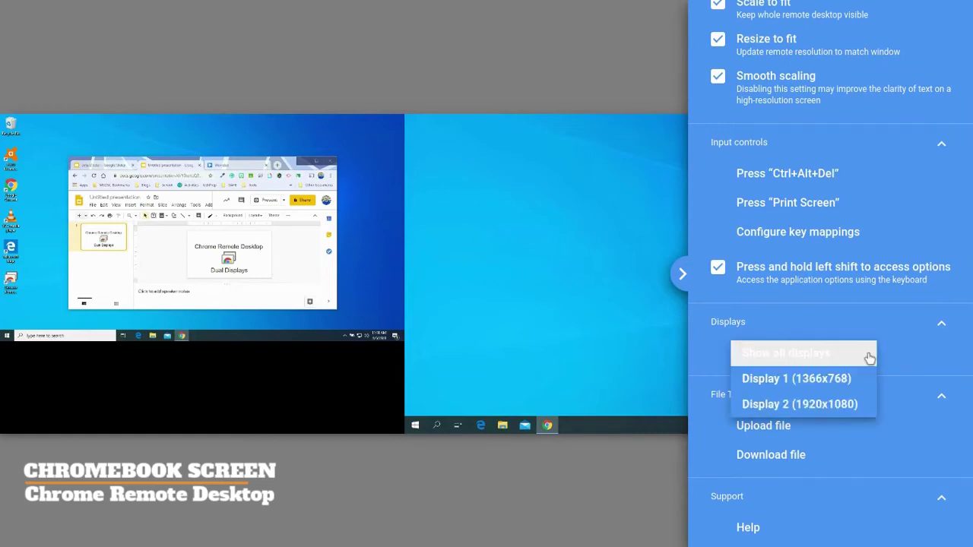
click(819, 404)
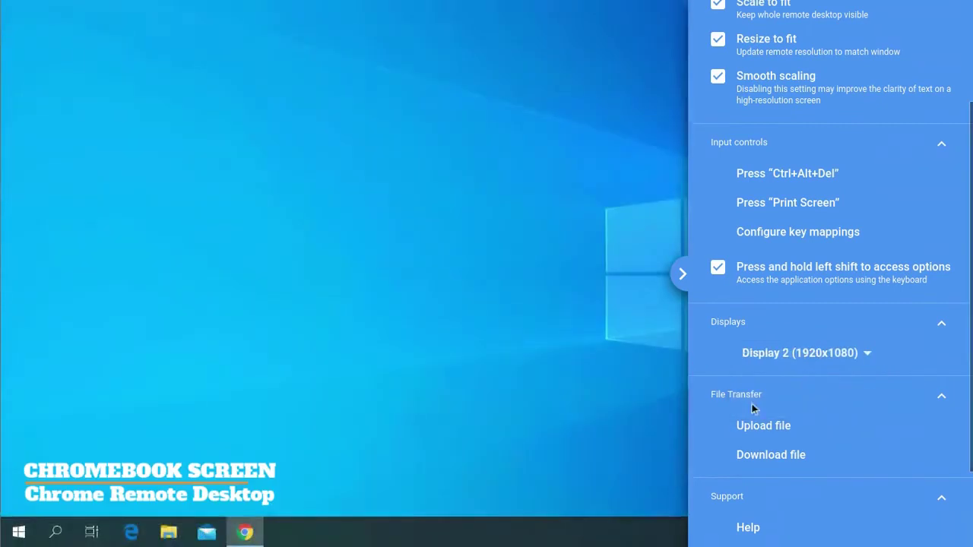
click(482, 349)
click(2, 259)
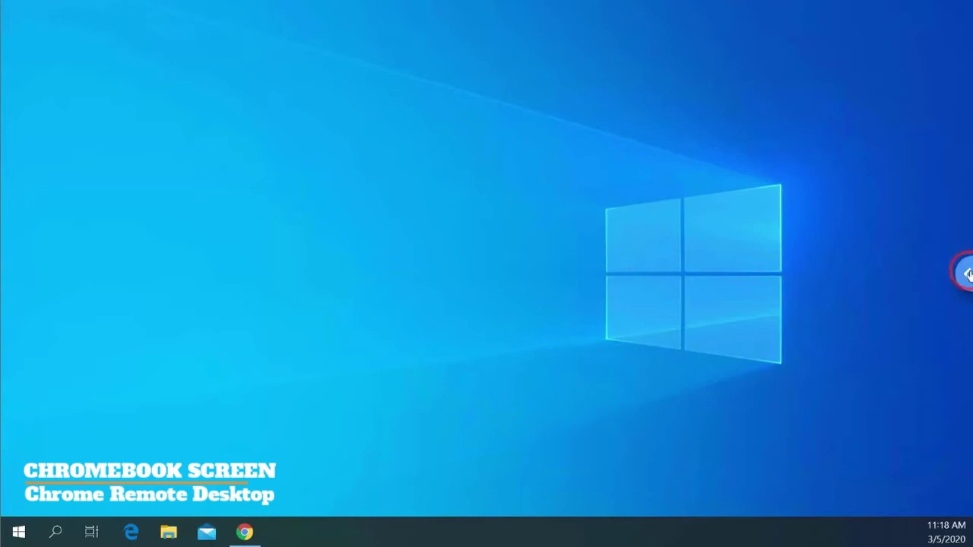
click(967, 274)
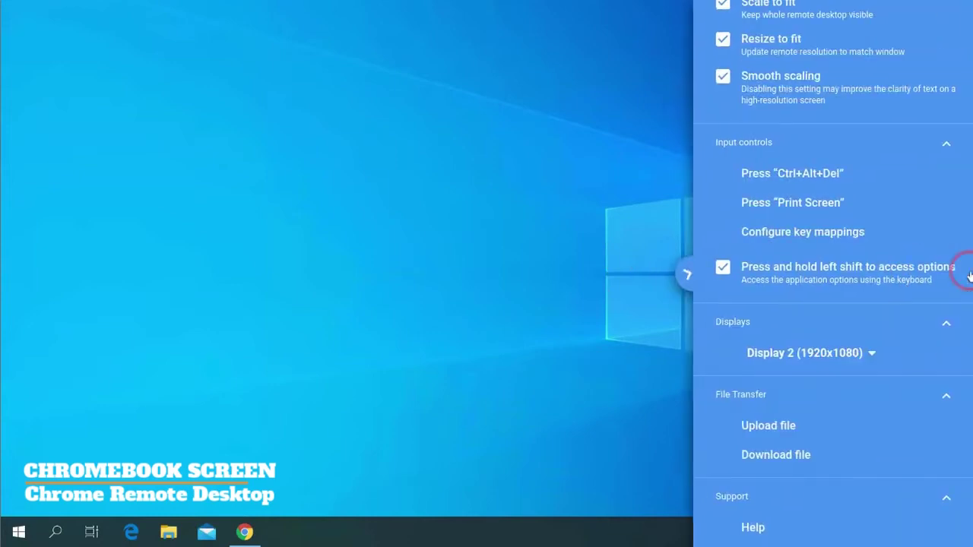
click(862, 363)
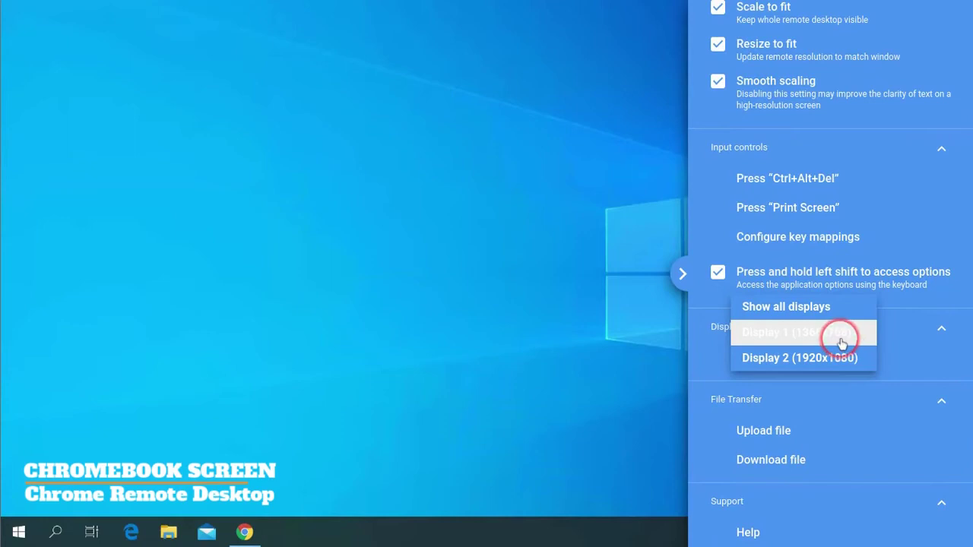
Push the Slides window off Display 1's right edge, then centre it on Display 2.
click(841, 344)
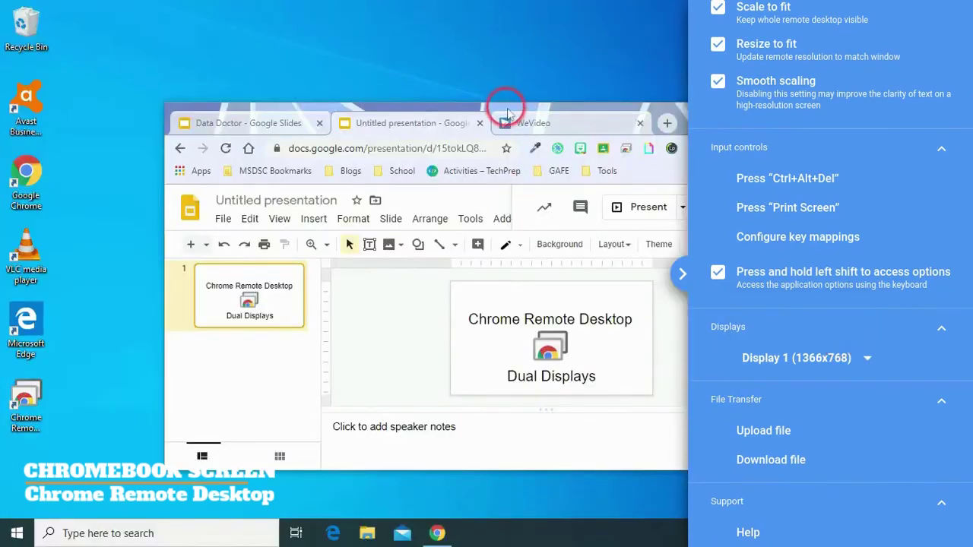
drag(508, 112, 907, 142)
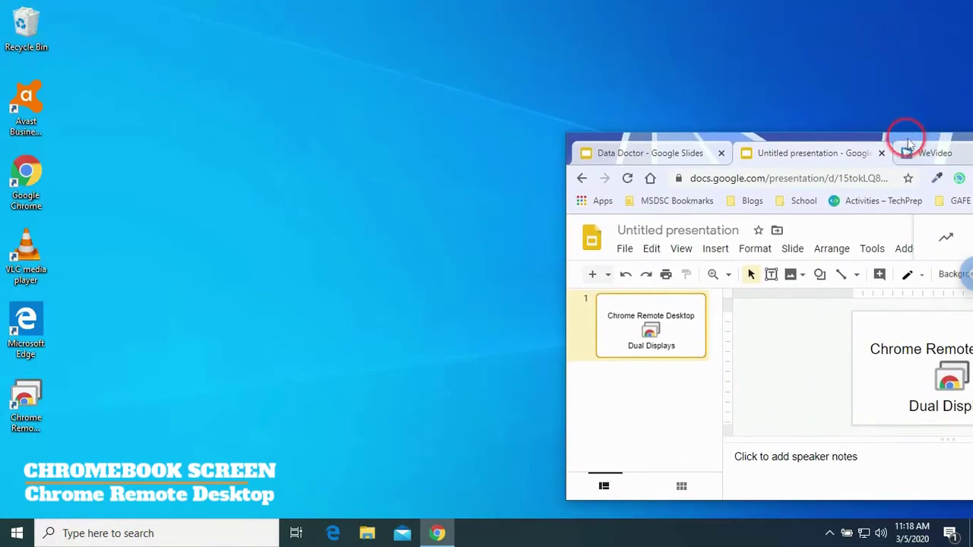
click(963, 275)
click(767, 358)
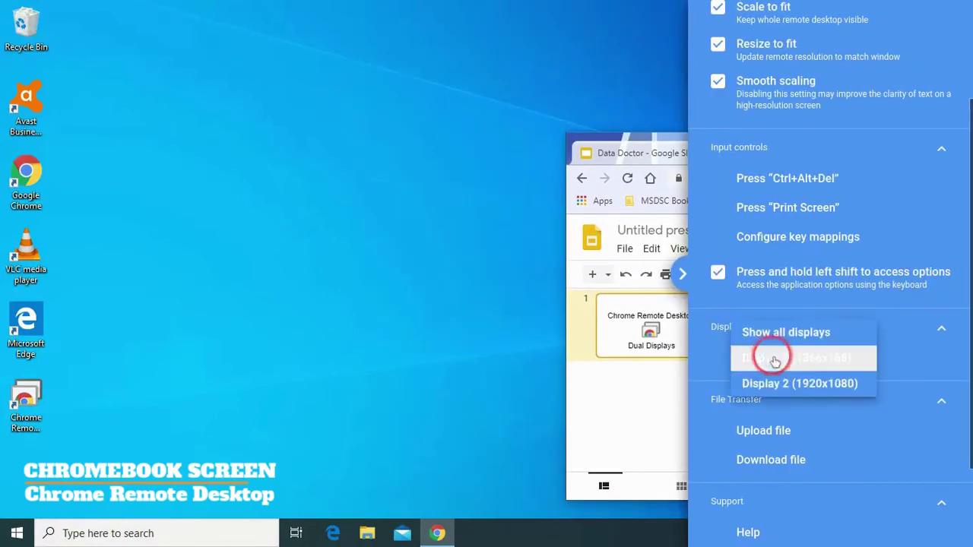
click(774, 382)
click(62, 98)
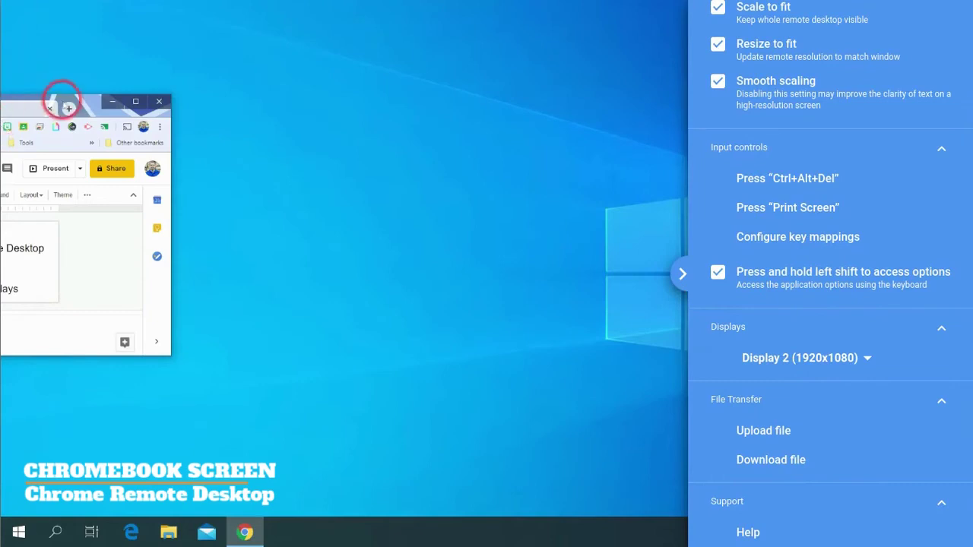
drag(63, 98, 635, 66)
click(962, 271)
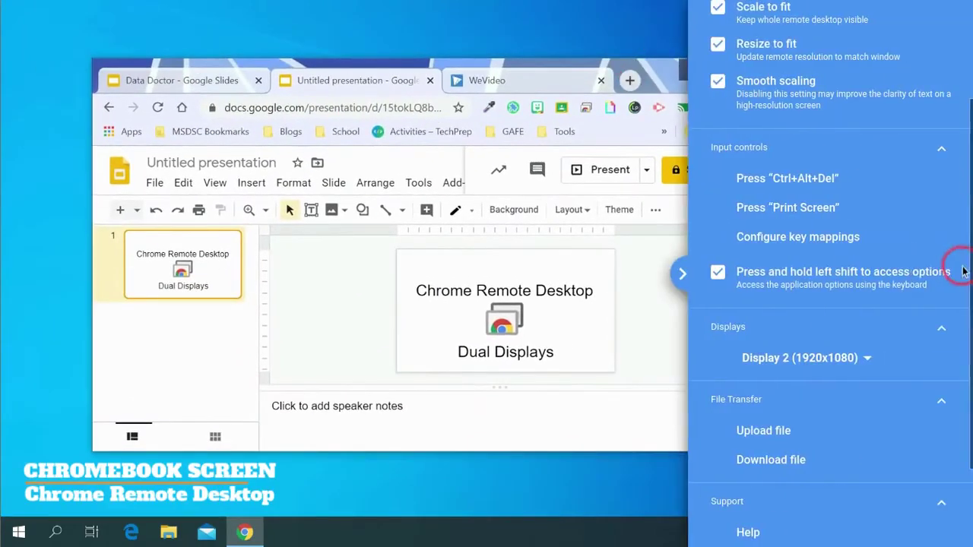
Show all displays and drag the Slides window to the middle of the right display.
click(849, 356)
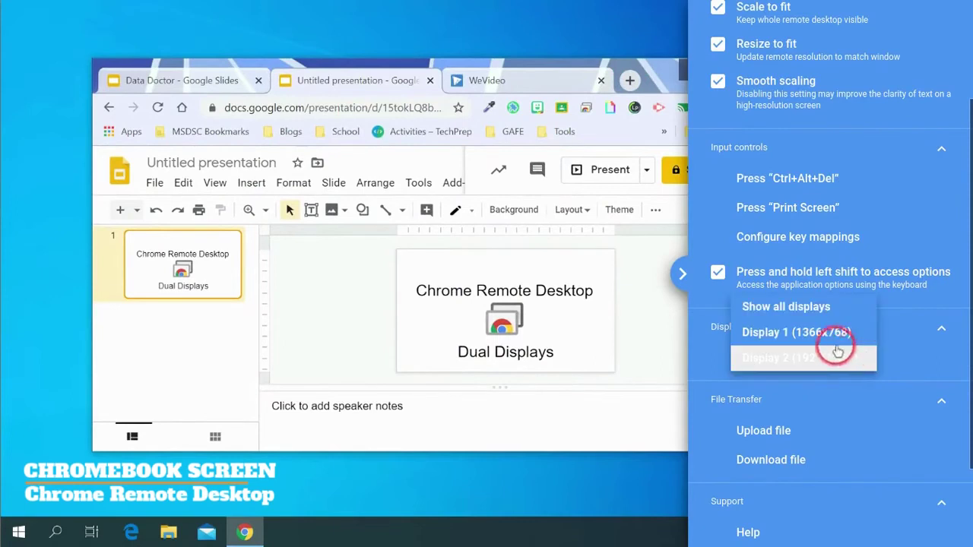
click(814, 297)
click(824, 356)
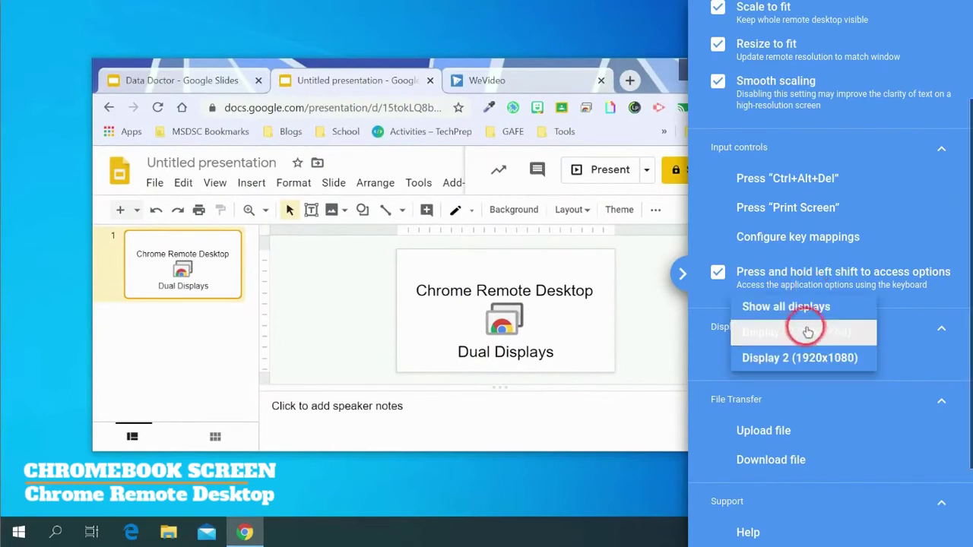
click(798, 308)
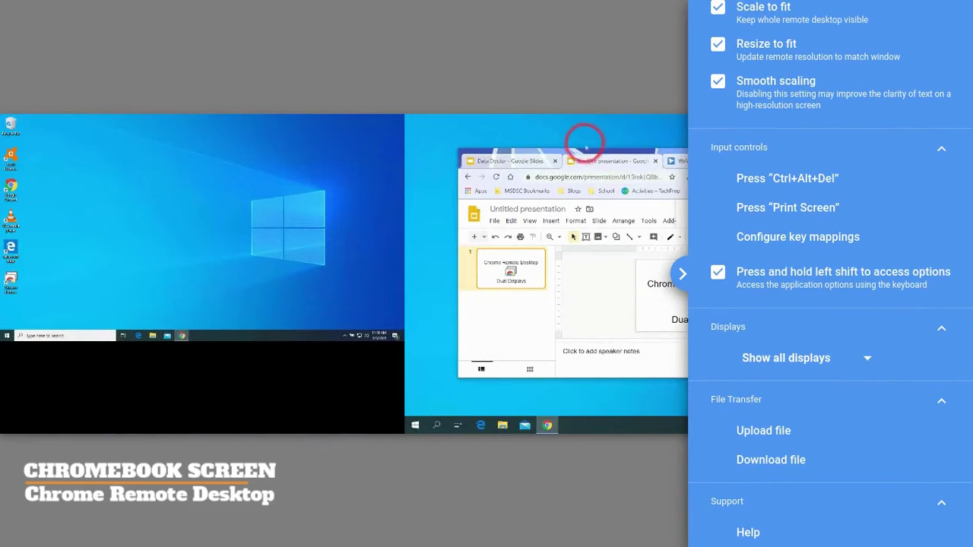
drag(585, 142, 625, 169)
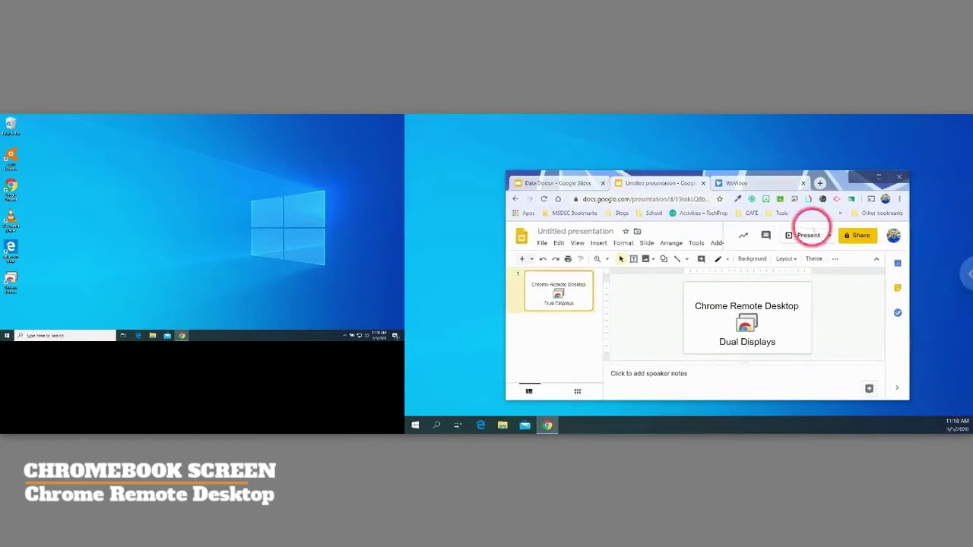
Switch the session back to showing only Display 2.
click(964, 275)
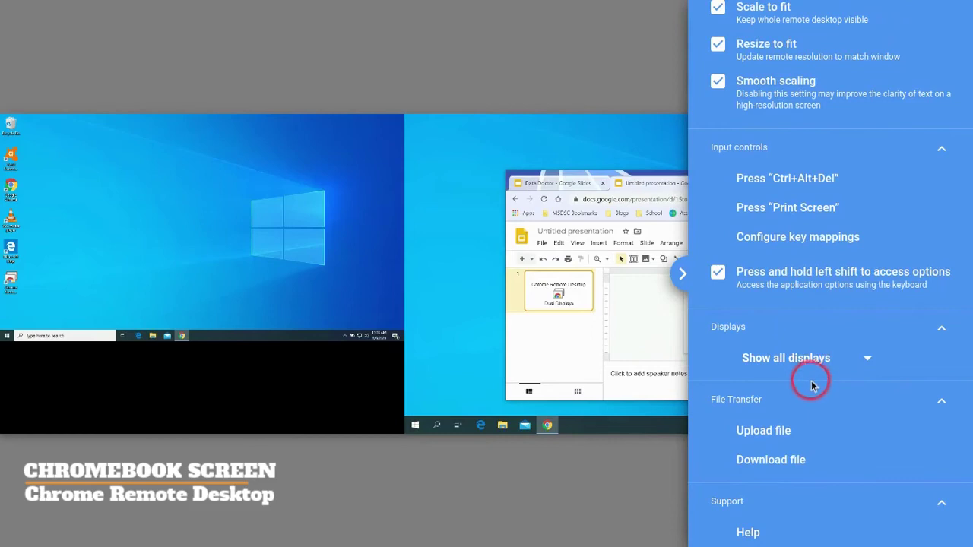
click(821, 355)
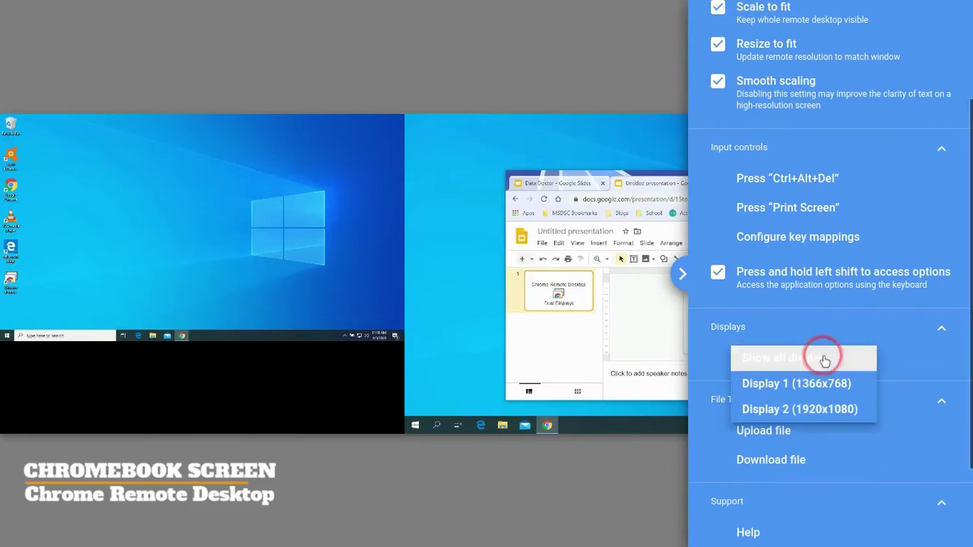
click(819, 411)
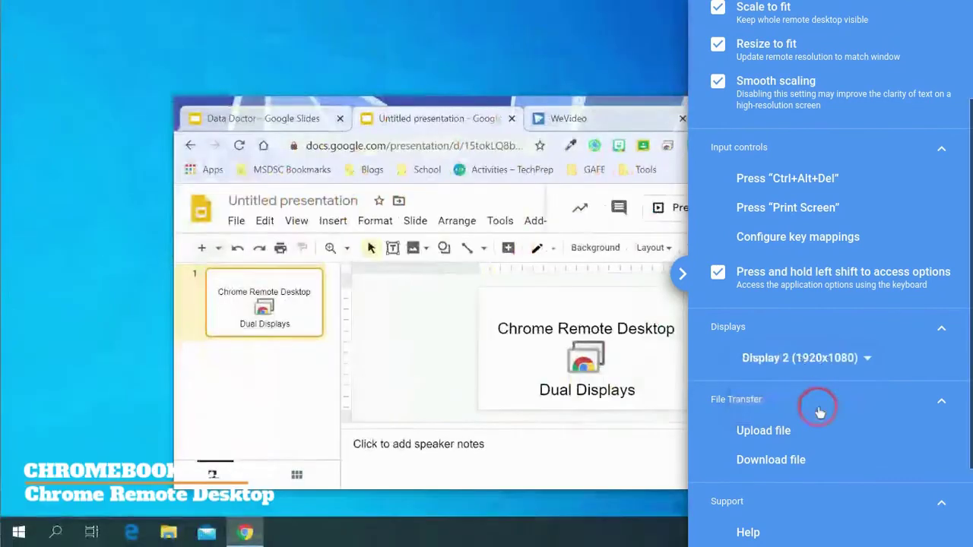
Maximise the Slides window on Display 2 and present the Dual Displays deck.
click(681, 279)
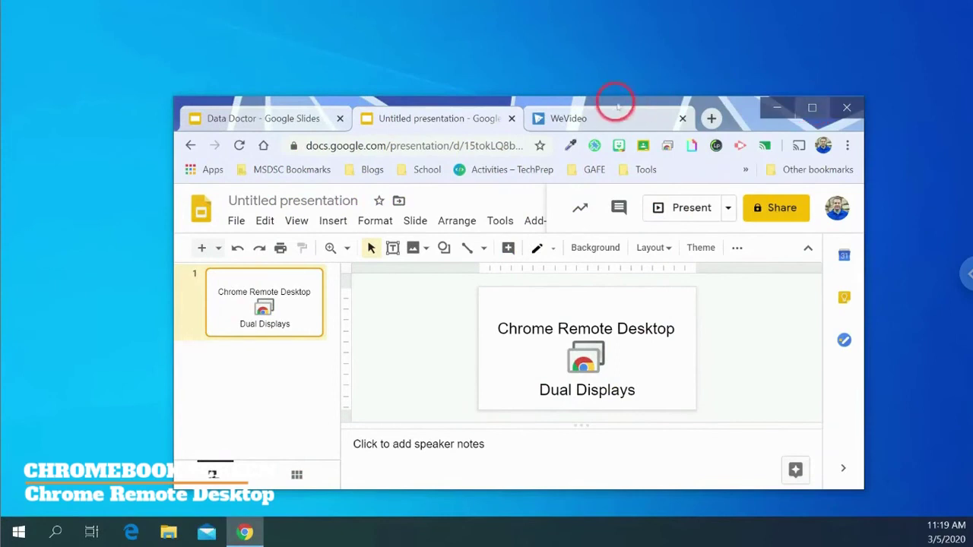
click(813, 107)
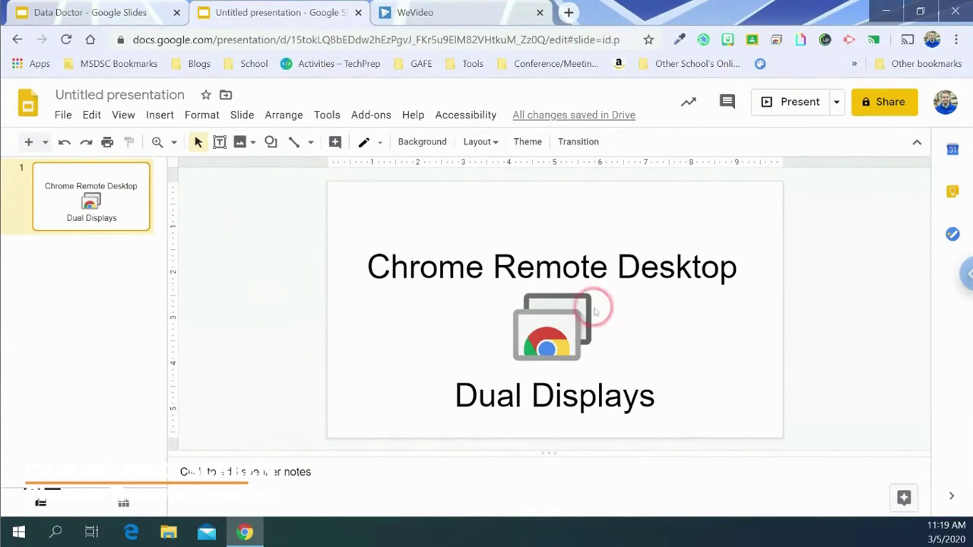
click(777, 110)
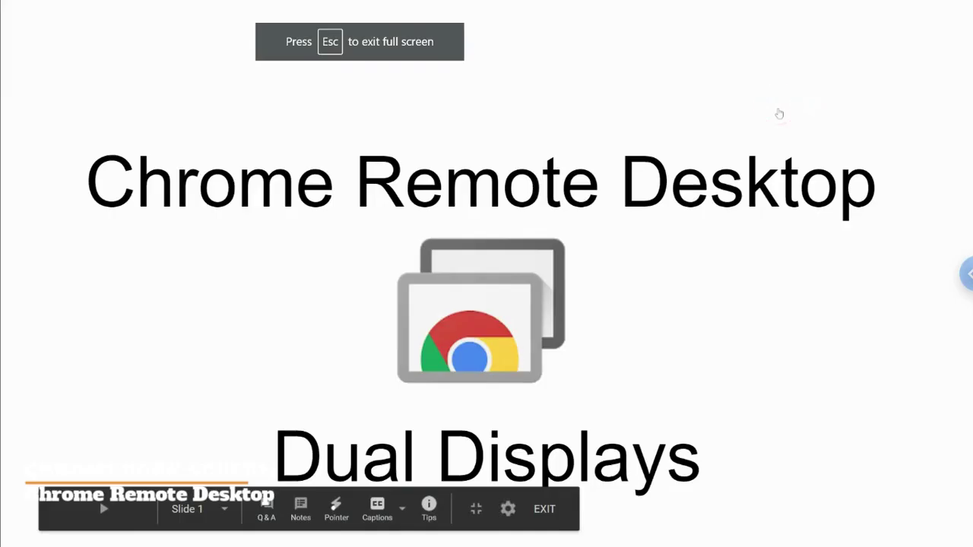